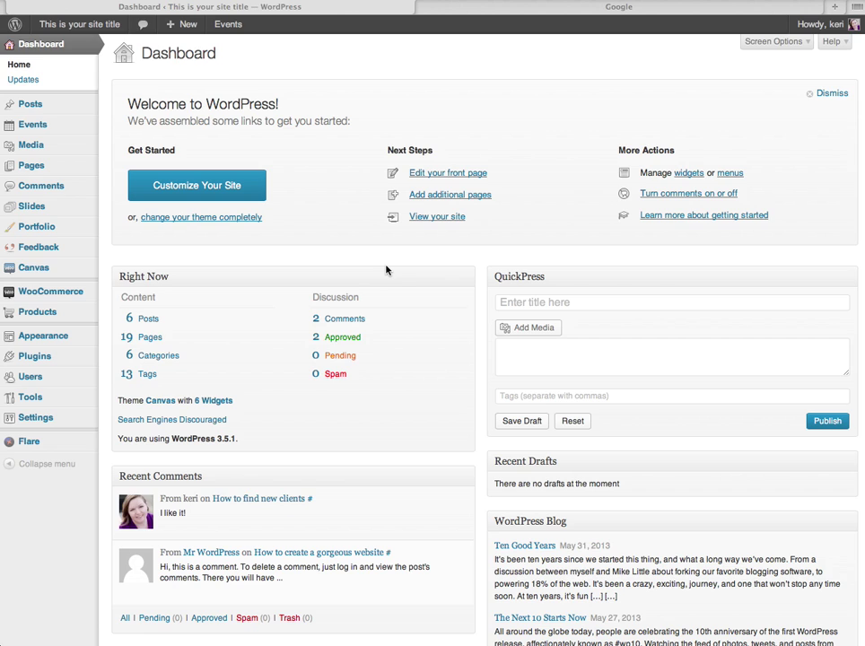
Visit the live site and examine the widgets in its sidebar: newsletter sign-up, tag cloud and recent articles
left_click(84, 31)
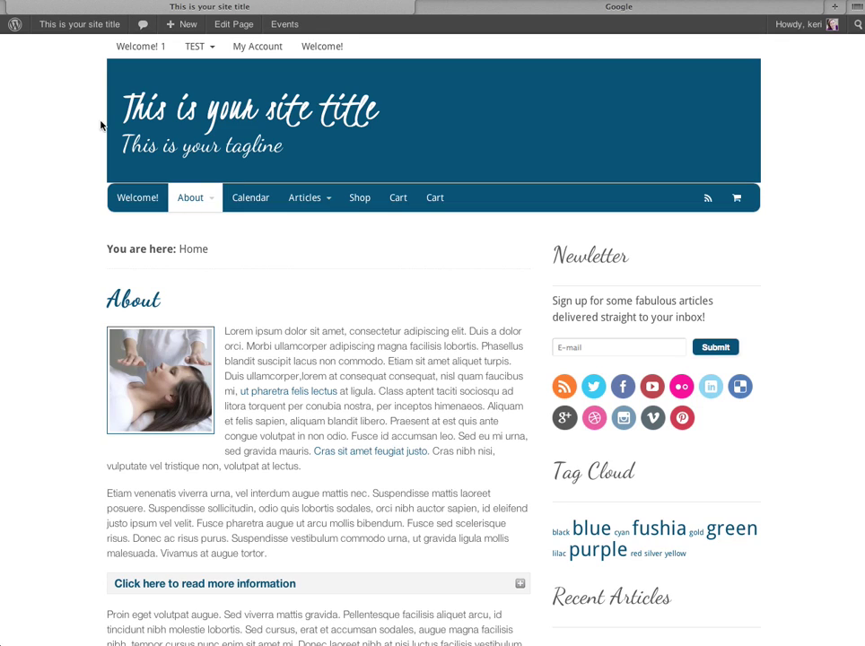
scroll(102, 126, "down", 2)
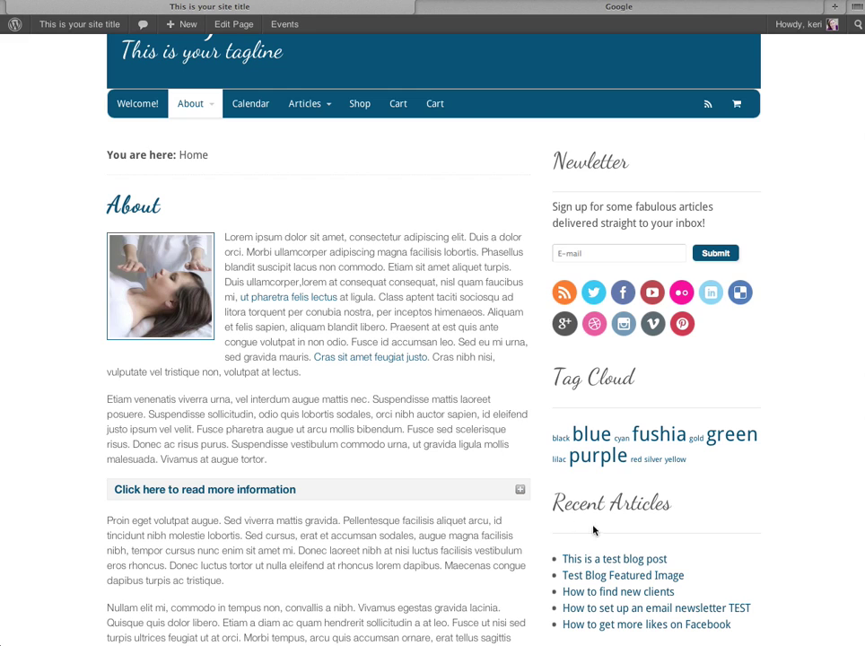
scroll(632, 480, "down", 3)
scroll(632, 480, "up", 2)
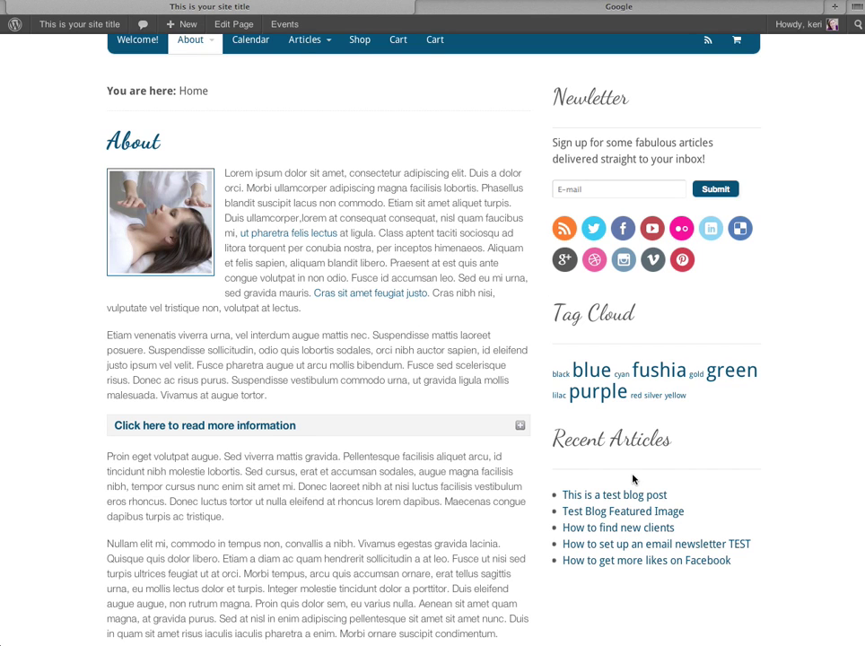
scroll(632, 480, "down", 1)
scroll(632, 458, "up", 3)
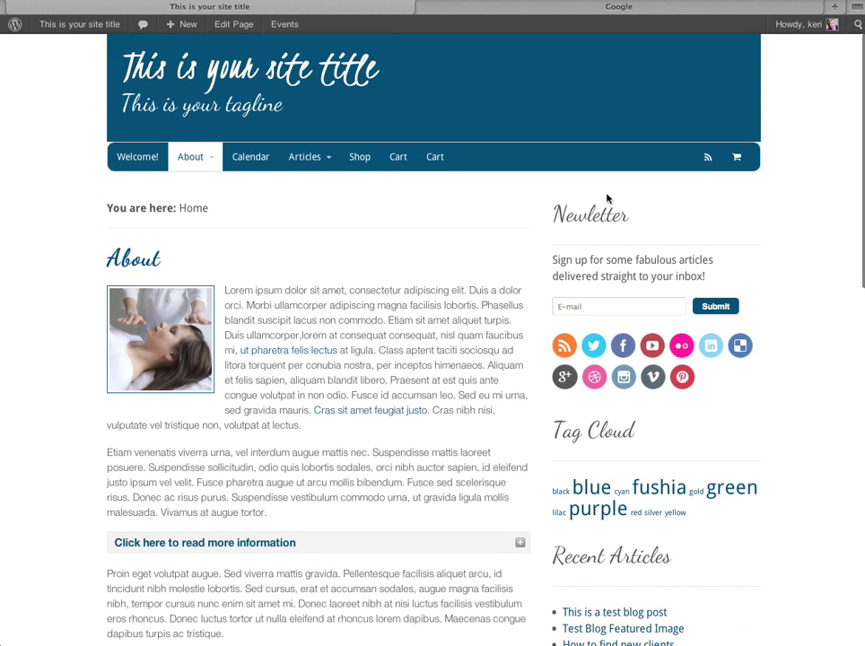
scroll(651, 260, "down", 3)
left_click_drag(553, 294, 685, 264)
left_click(642, 274)
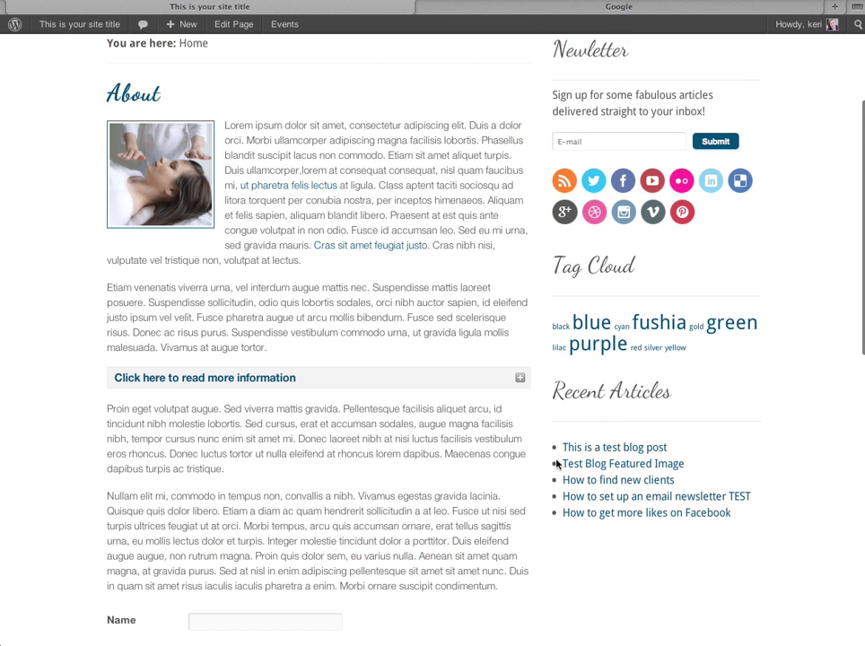
Examine the three widget columns in the footer of the site's About page
scroll(556, 463, "down", 10)
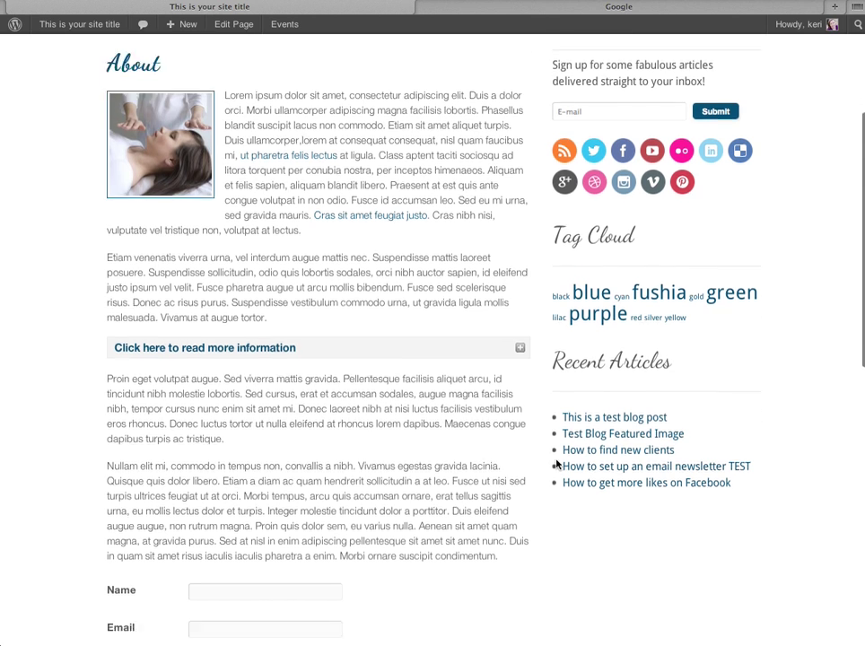
scroll(556, 462, "down", 3)
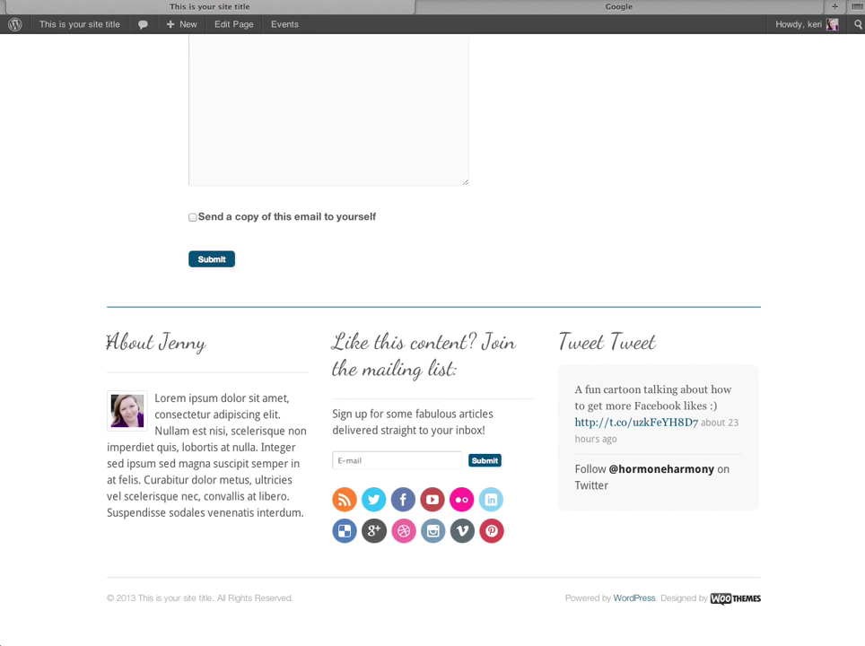
left_click_drag(107, 339, 255, 336)
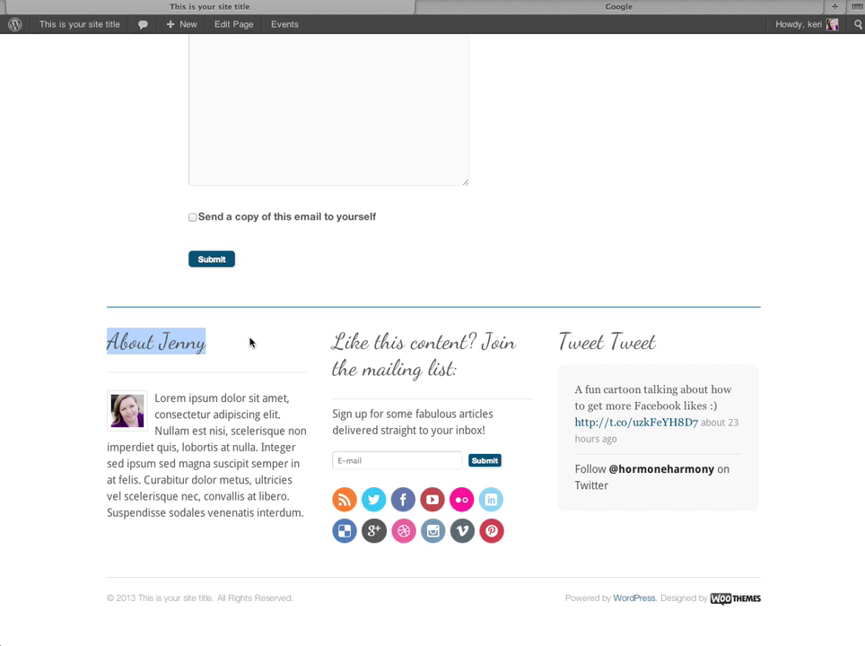
Return to the dashboard and open the Widgets management page
left_click(80, 34)
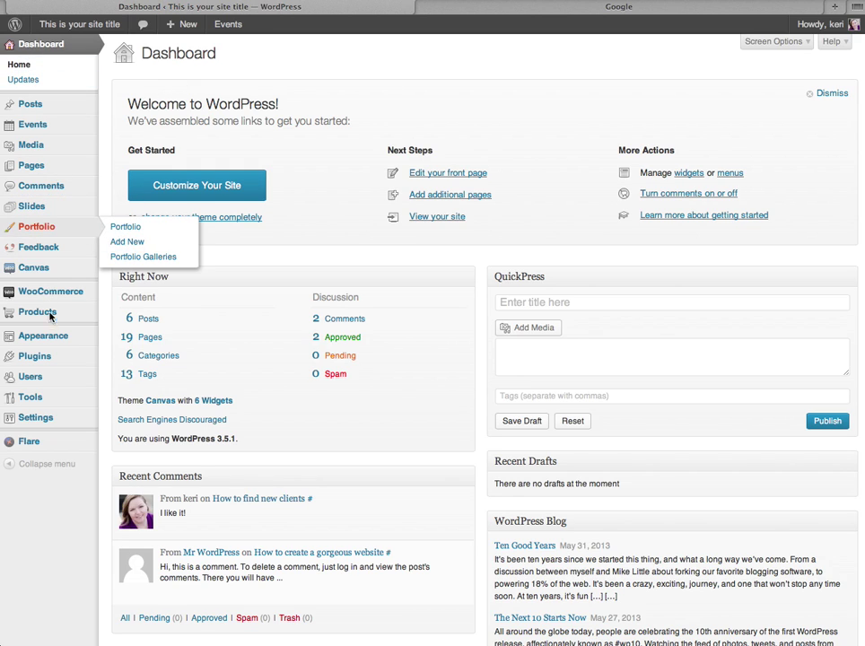
mouse_move(51, 342)
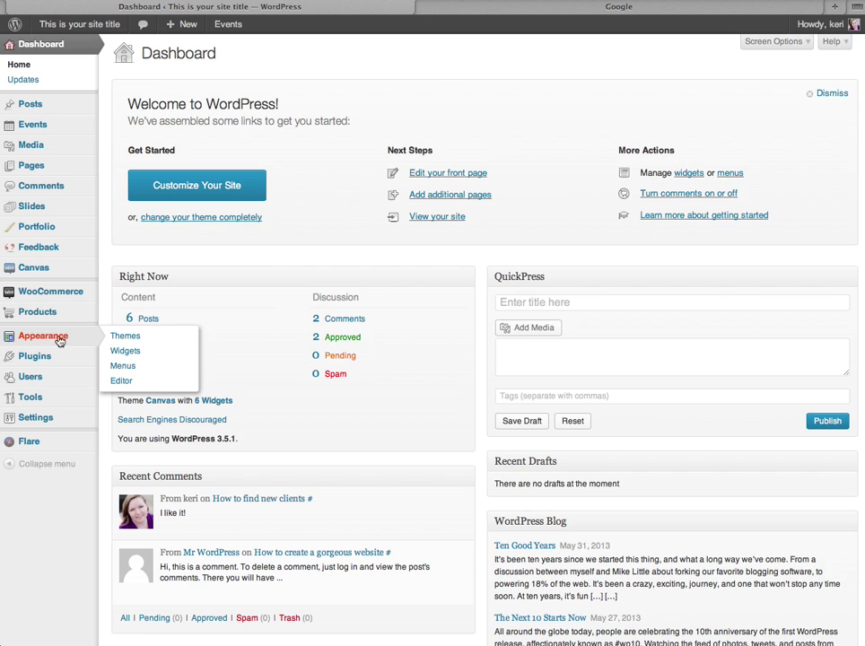
left_click(133, 354)
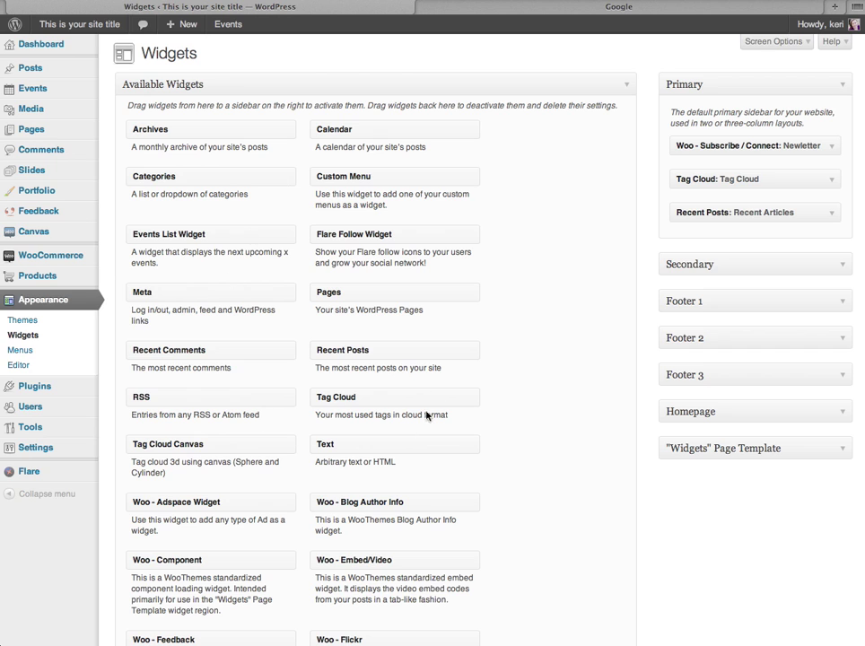
Look through the full list of available widgets and the inactive widgets area
scroll(274, 340, "down", 5)
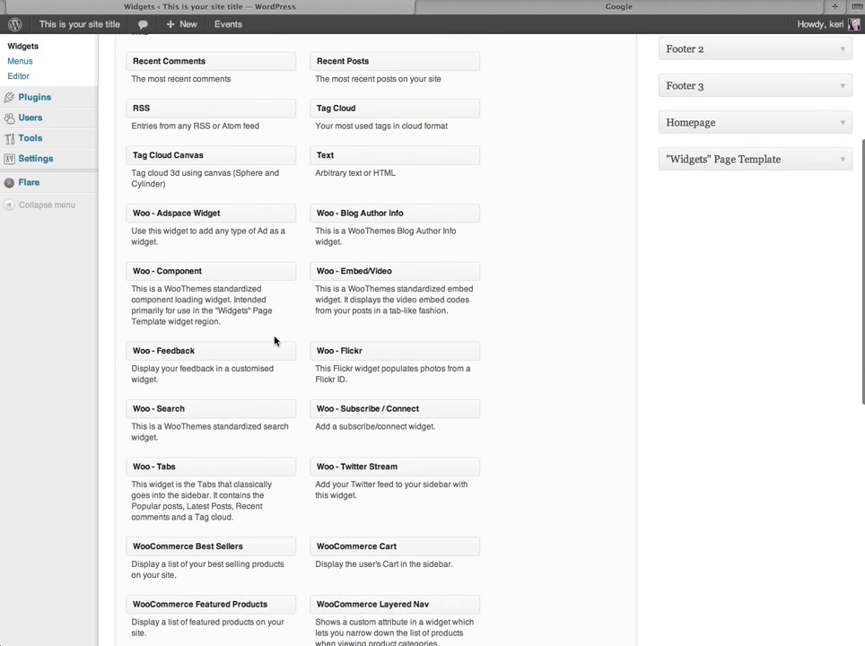
scroll(275, 340, "down", 8)
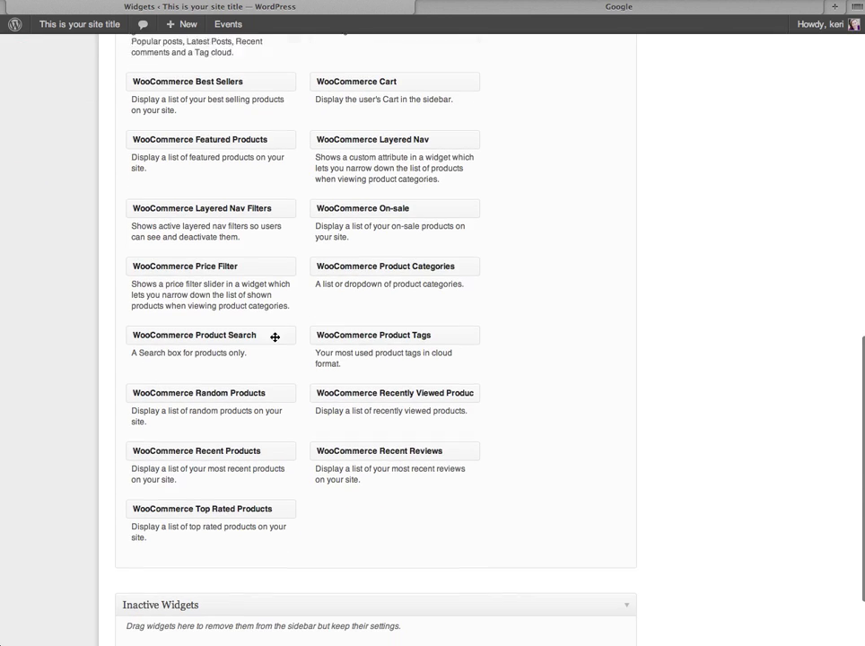
scroll(274, 340, "down", 2)
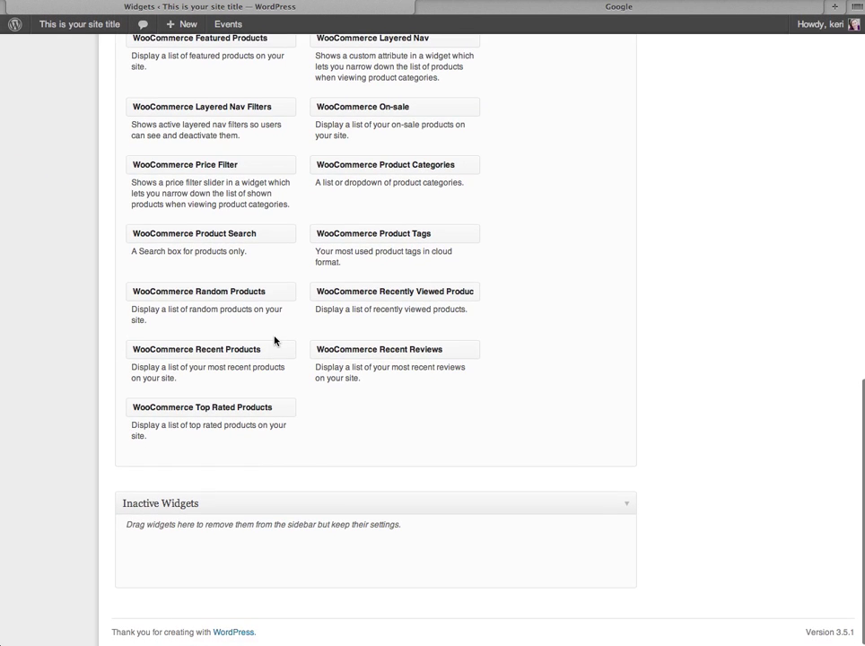
scroll(275, 340, "up", 10)
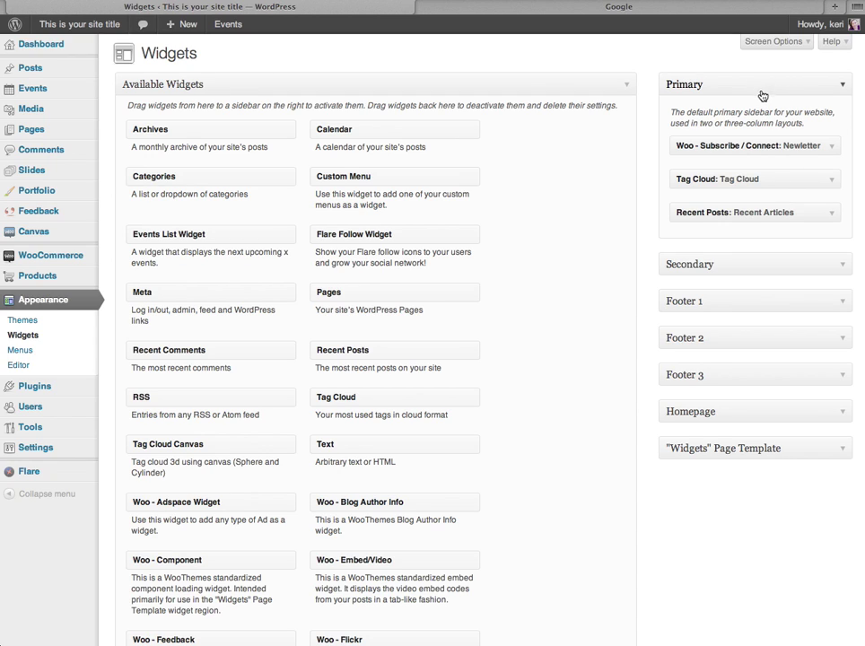
Inspect the contents of the Secondary widget area and leave only the Primary area expanded
left_click(842, 87)
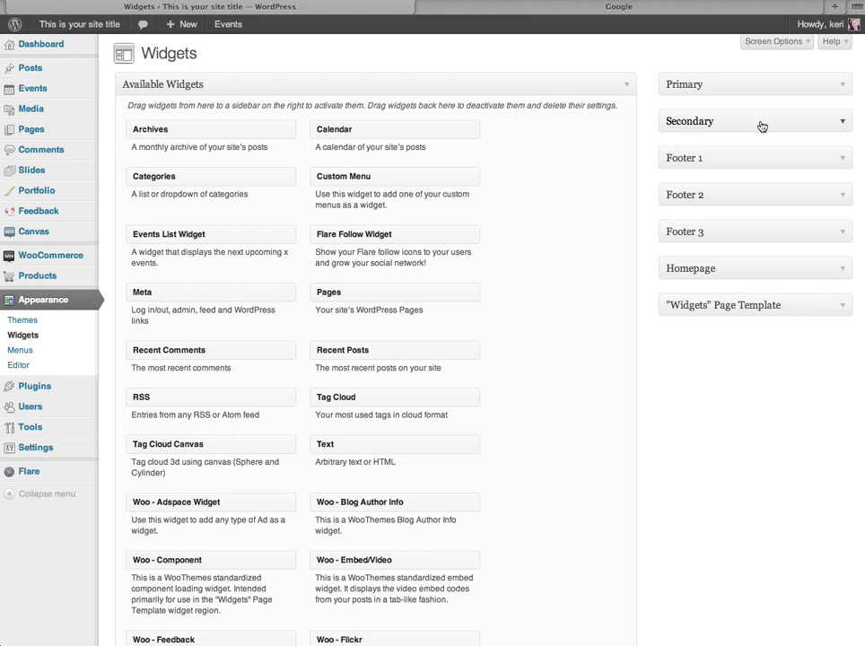
left_click(844, 125)
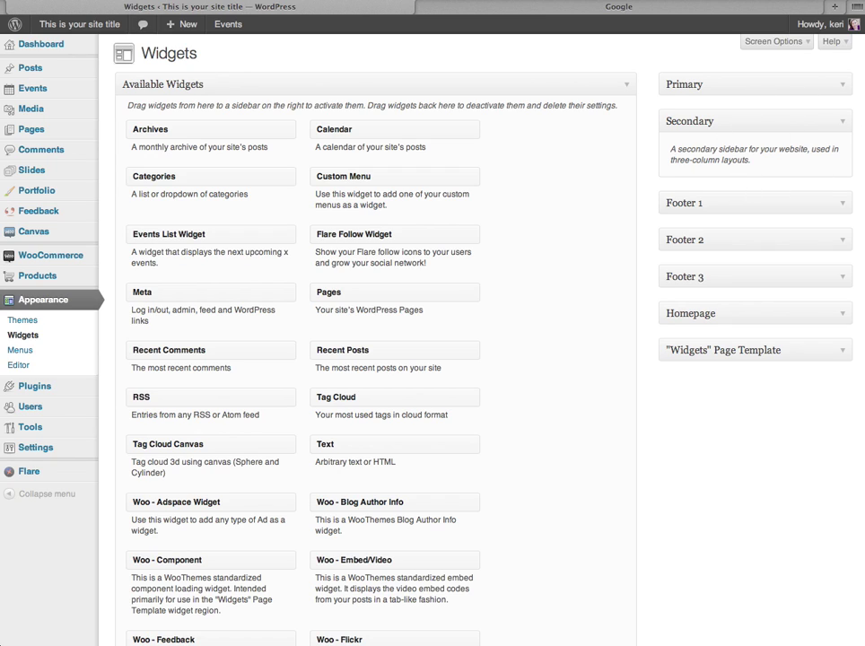
left_click(841, 123)
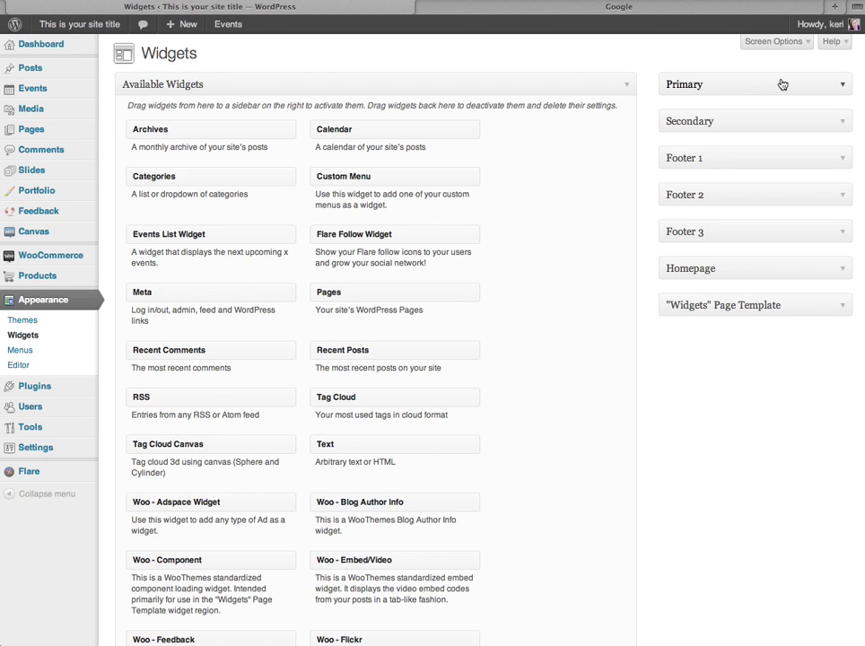
left_click(843, 87)
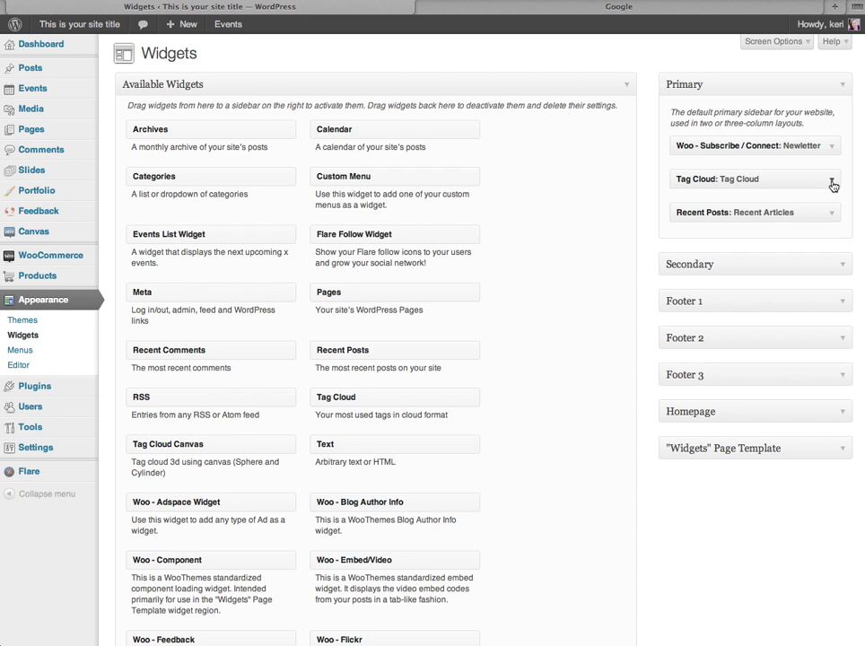
Change the title of the Primary sidebar's Tag Cloud widget to "Hot Topics" and save it
left_click(831, 184)
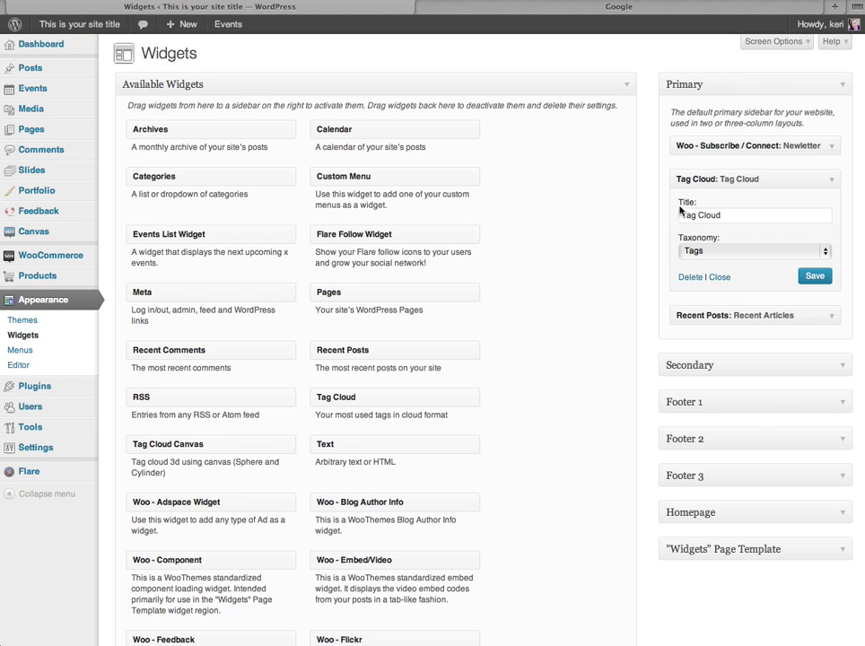
left_click_drag(737, 215, 682, 211)
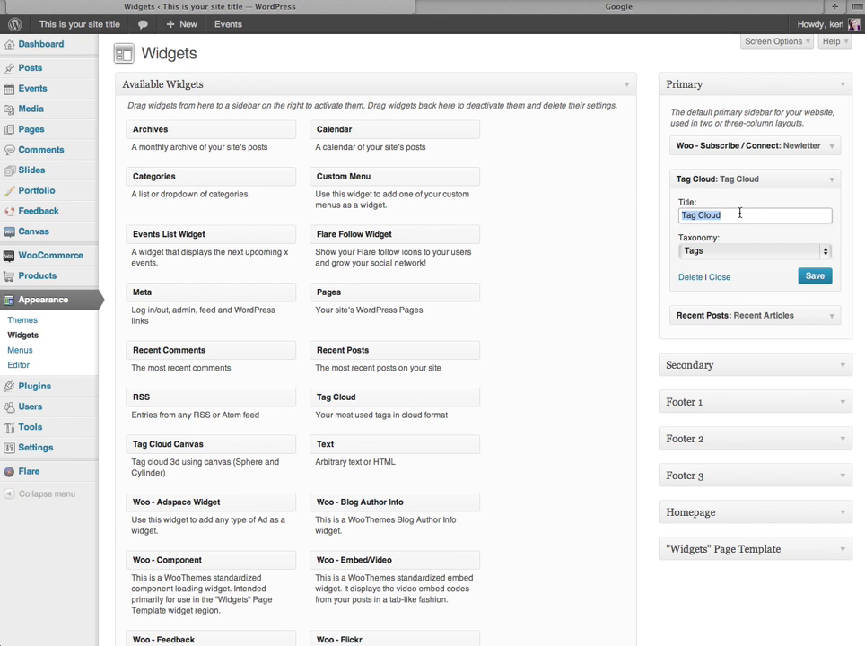
type("Hop")
type(" Topics")
left_click(819, 277)
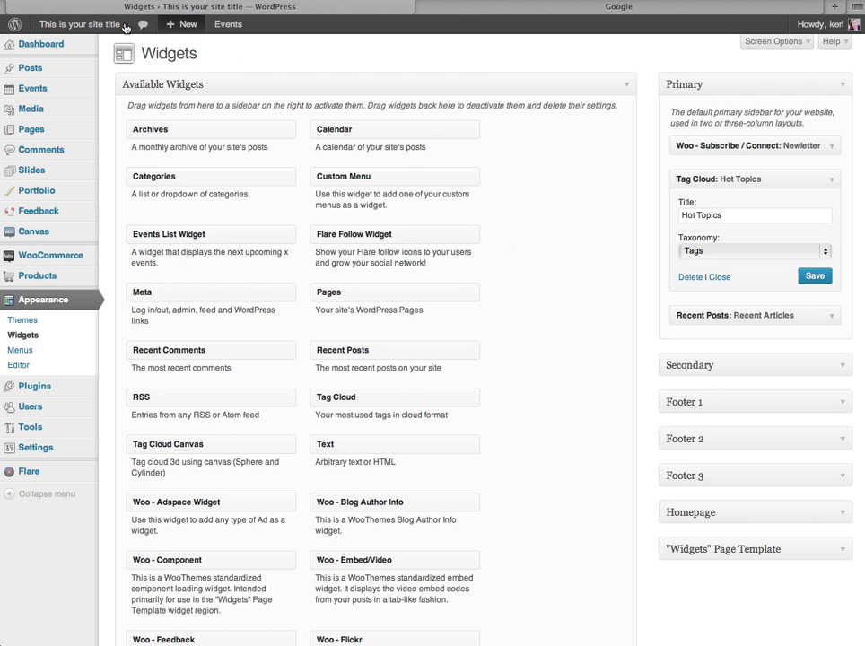
View the live site and check the tag cloud's heading in the sidebar
left_click(77, 25)
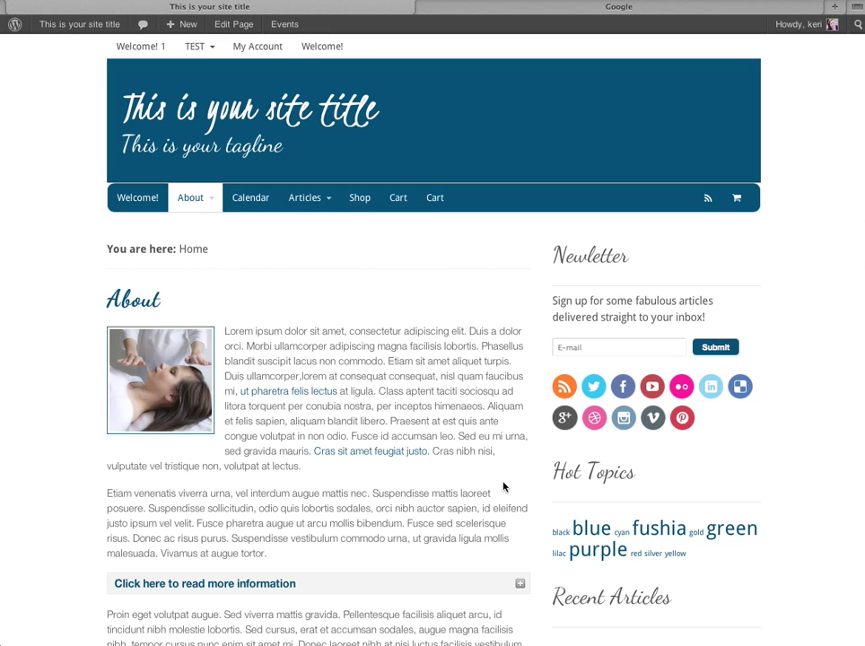
scroll(506, 486, "down", 5)
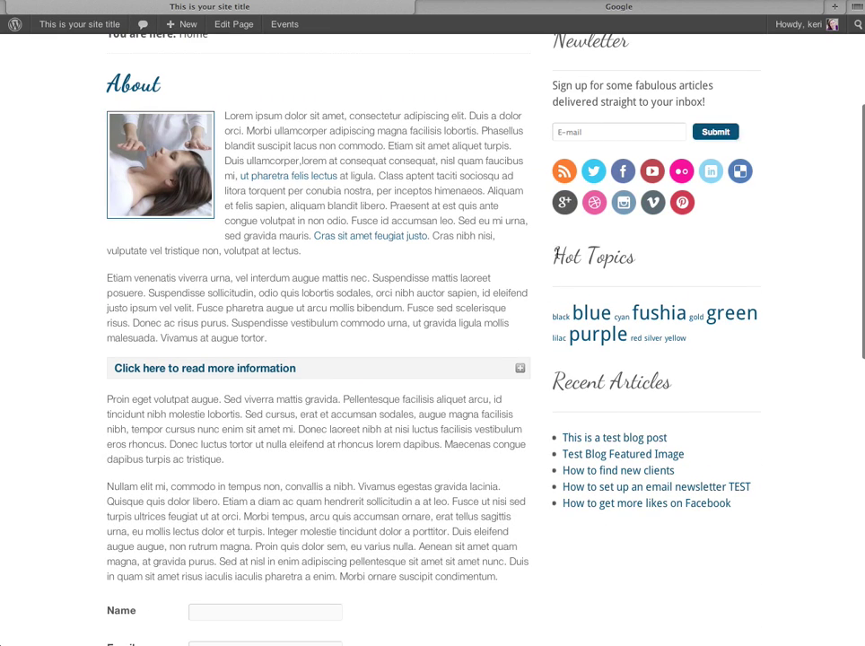
left_click_drag(549, 253, 693, 253)
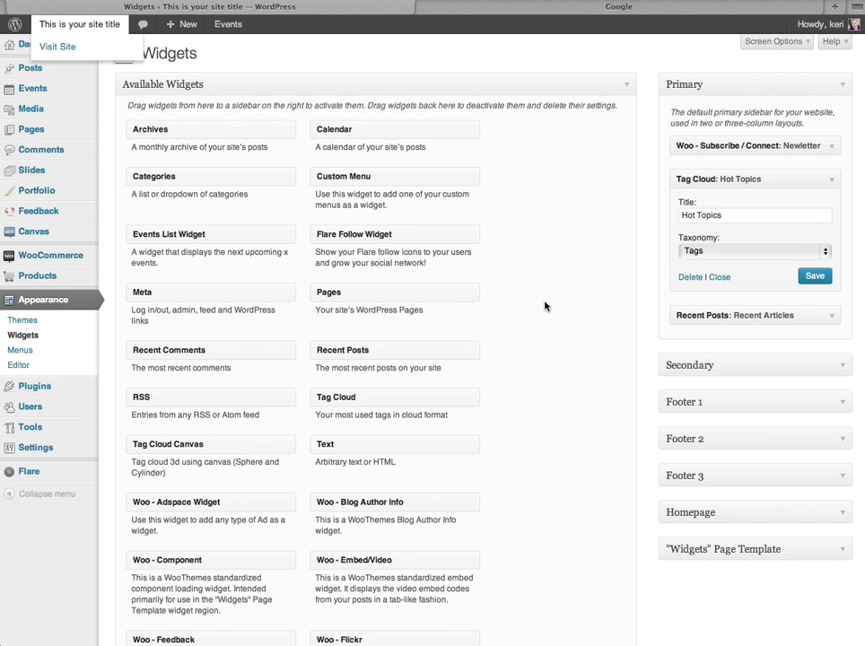
Review the title and options of the Primary sidebar's Woo - Subscribe / Connect widget, leaving all widget settings collapsed
left_click(831, 183)
left_click(833, 149)
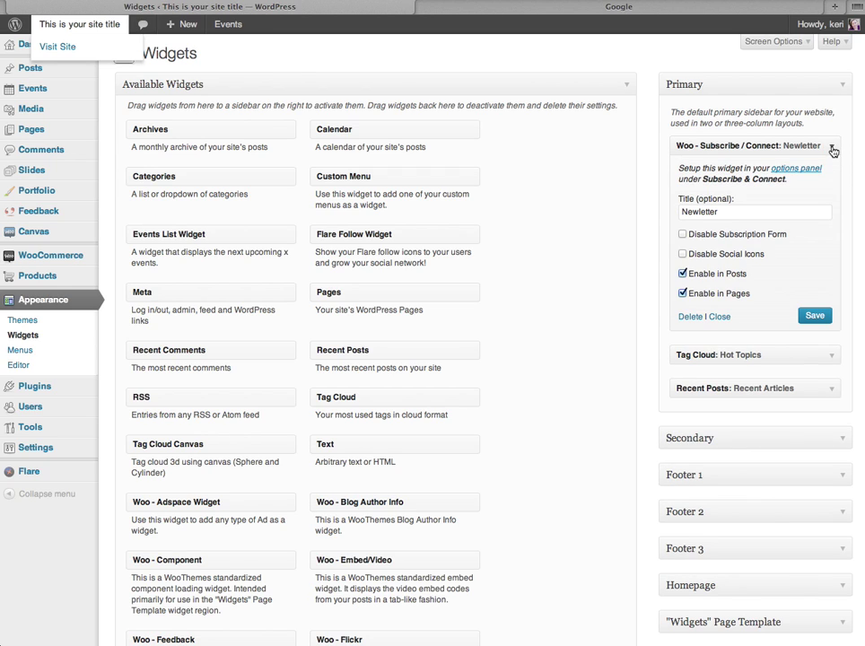
double_click(699, 212)
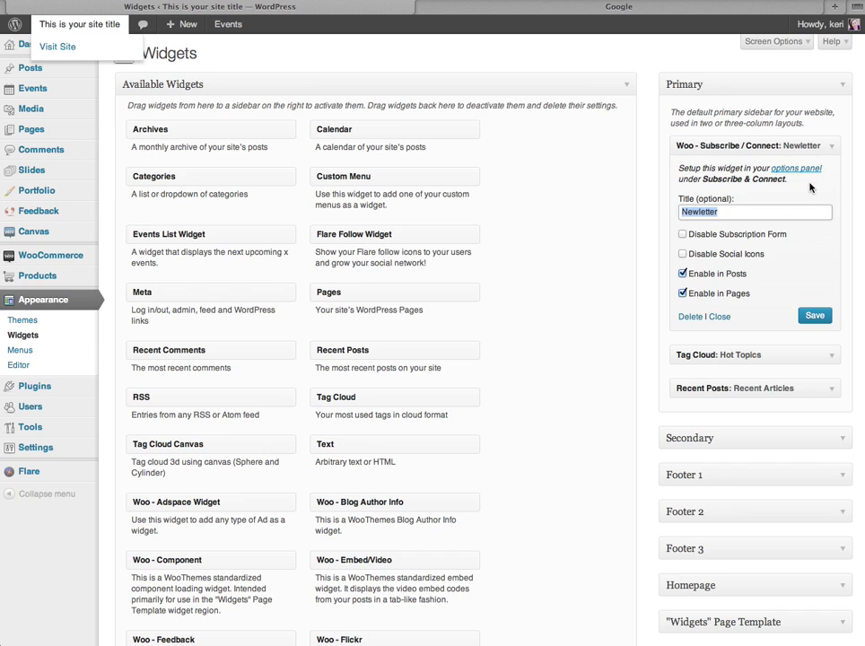
left_click(721, 211)
double_click(722, 211)
left_click(721, 210)
left_click_drag(722, 211, 674, 211)
left_click(833, 149)
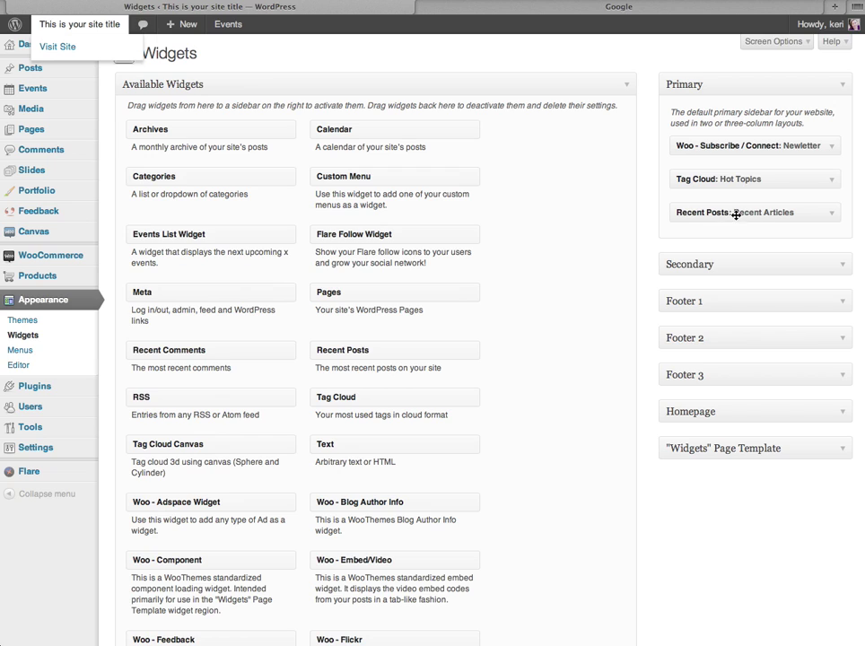
Replace the Recent Posts widget in the Primary sidebar with the Recent Comments widget, placed below the Tag Cloud widget
left_click_drag(735, 213, 505, 212)
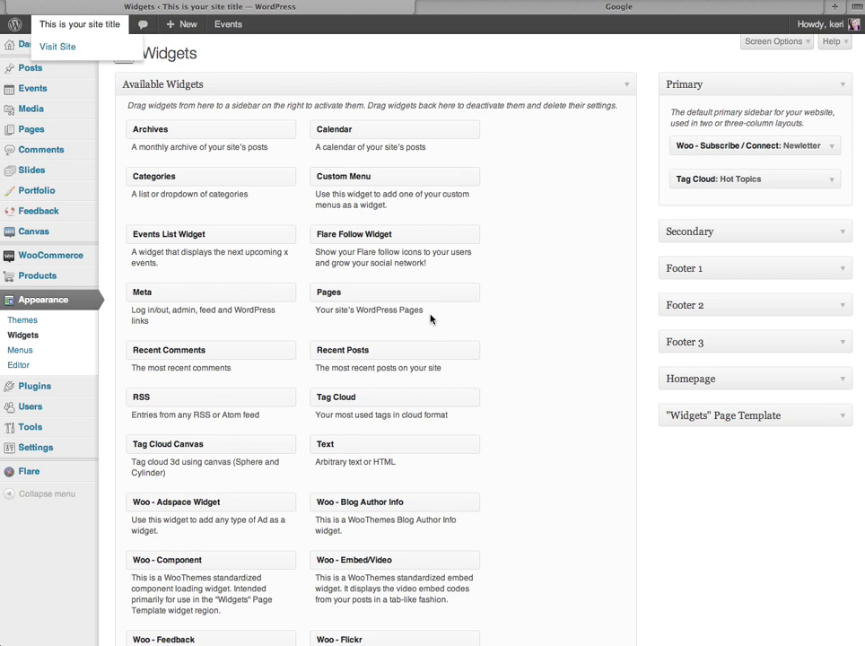
scroll(583, 323, "down", 3)
scroll(583, 323, "up", 3)
left_click_drag(149, 351, 684, 210)
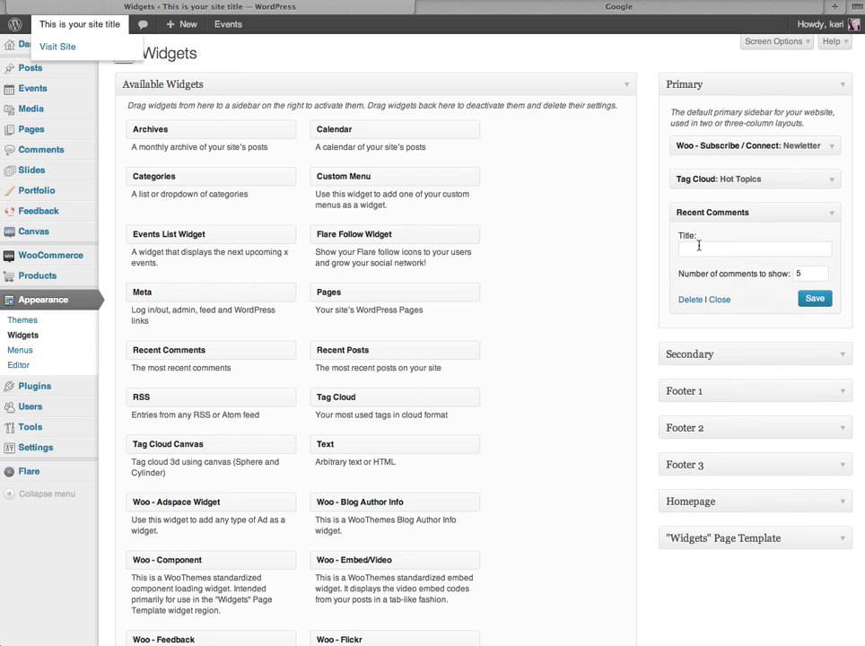
Title the Recent Comments widget "Comments", save it and check the sidebar on the live site
left_click(697, 250)
type("Comments")
left_click(815, 299)
left_click(68, 28)
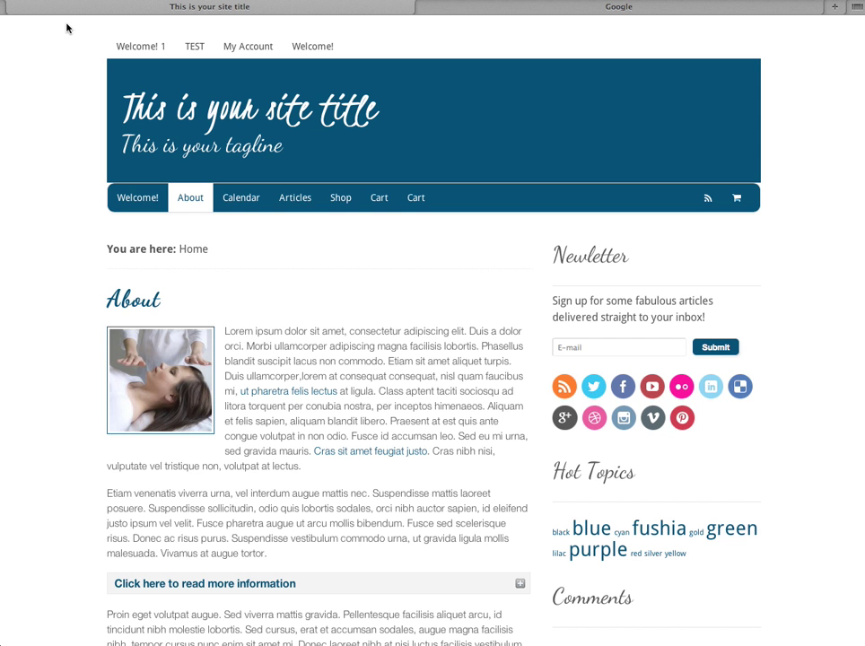
scroll(395, 358, "down", 4)
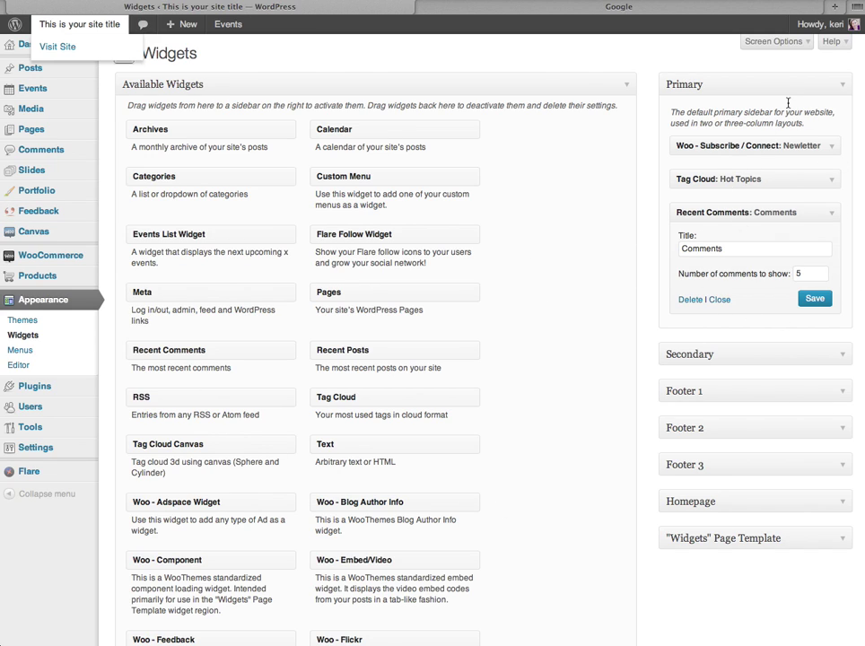
Collapse the Primary area and expand Footer 1, Footer 2 and Footer 3 to inspect their widgets
left_click(845, 85)
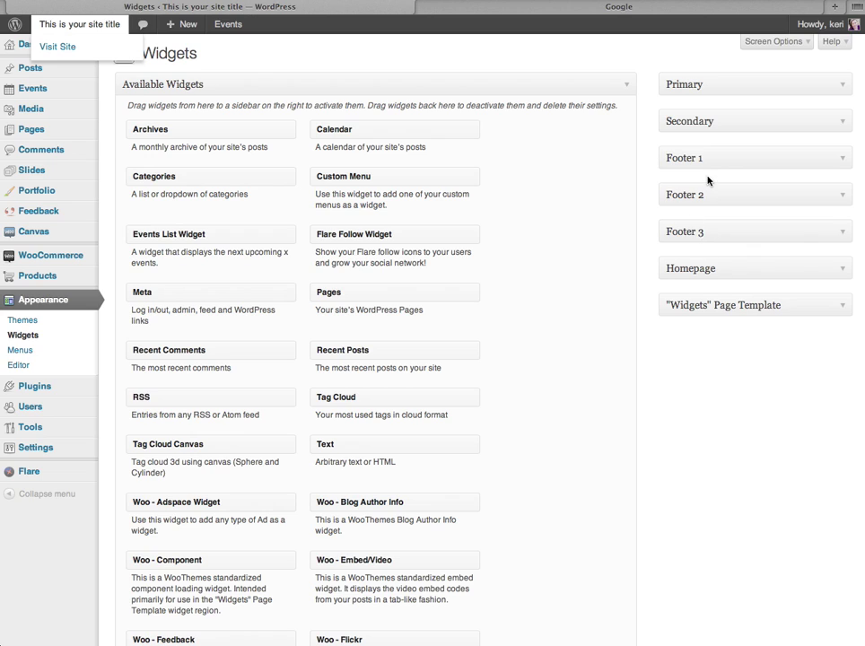
left_click(844, 161)
left_click(843, 276)
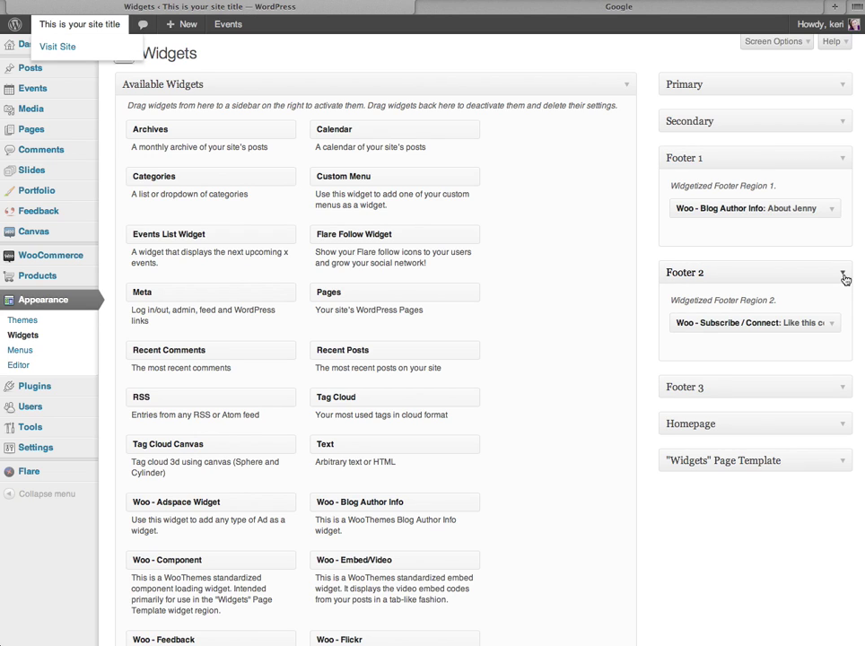
left_click(842, 389)
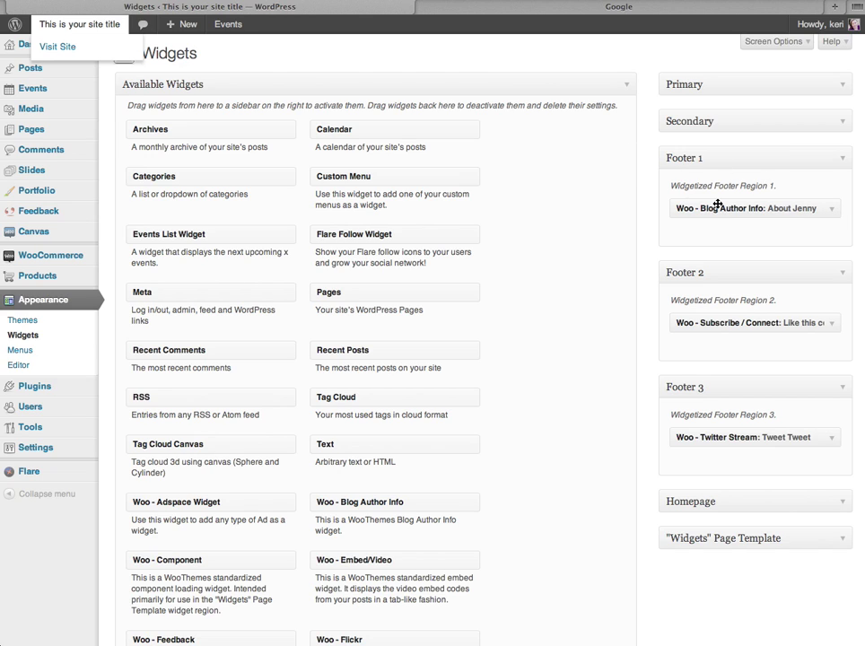
Retitle the Blog Author Info widget in Footer 1 "About the Company", save it and collapse its settings
left_click(839, 211)
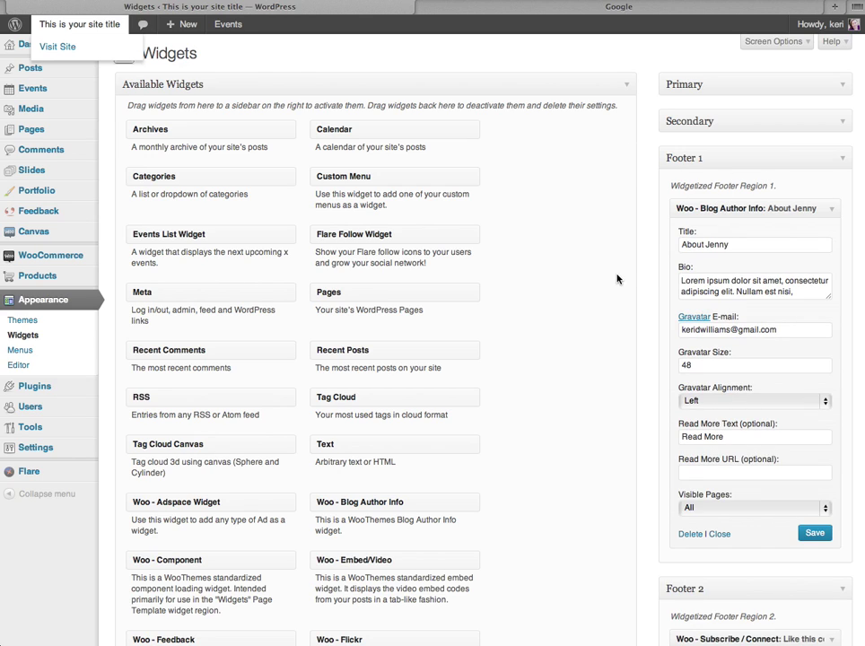
left_click(736, 246)
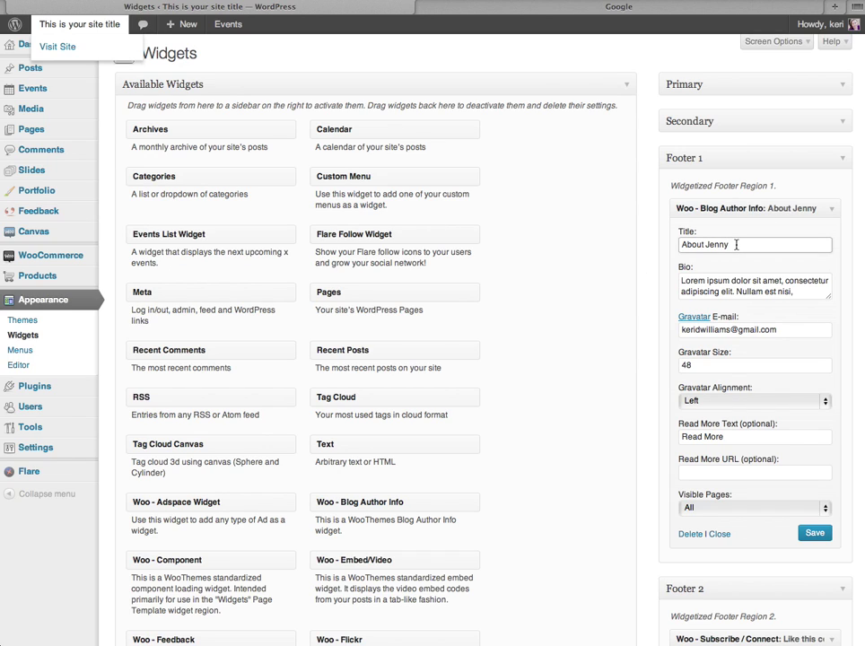
key("BackSpace")
key("BackSpace")
key("BackSpace")
key("BackSpace")
key("BackSpace")
type("the Company")
left_click(817, 539)
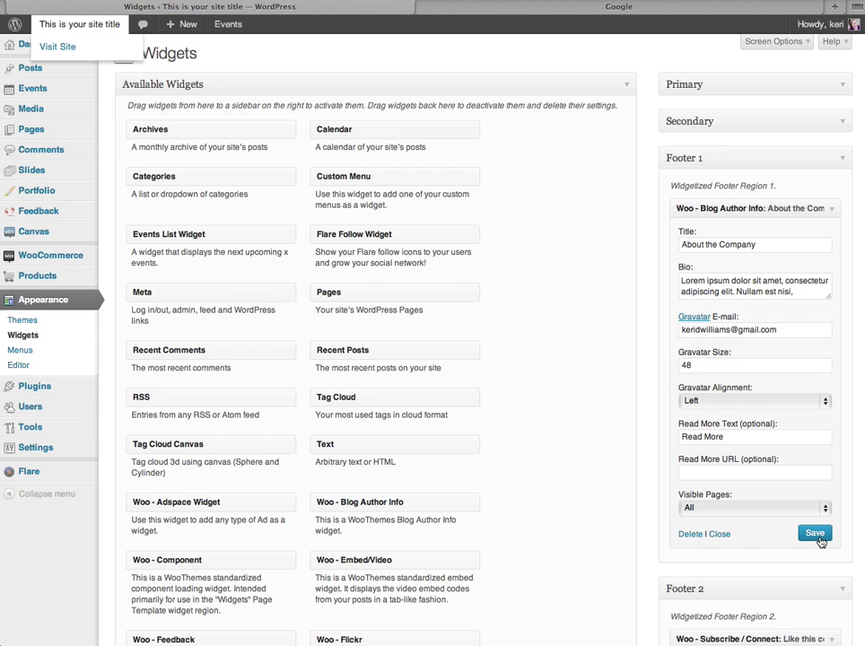
left_click(830, 212)
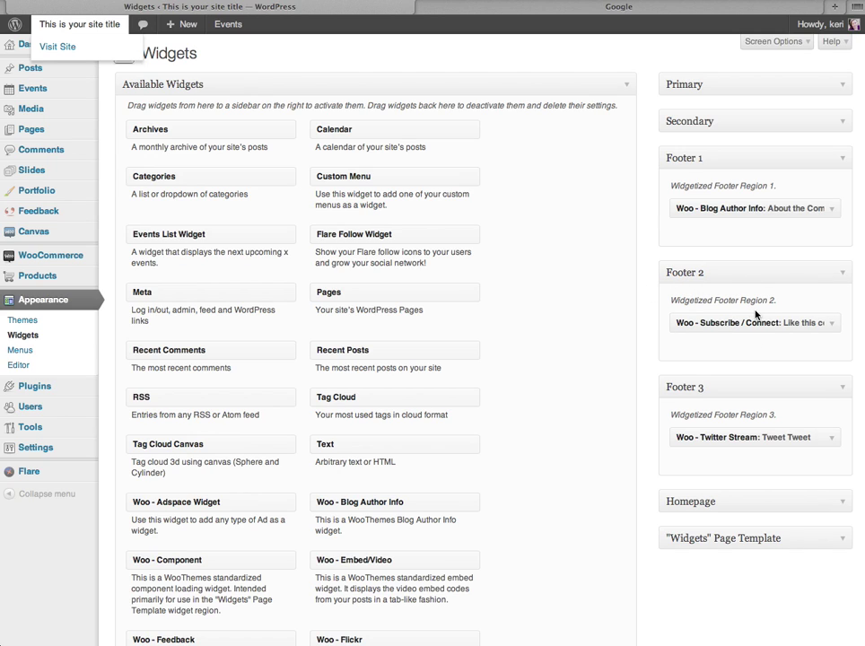
Replace the Woo - Subscribe / Connect widget in Footer 2 with the Woo - Flickr widget
left_click_drag(755, 321, 563, 203)
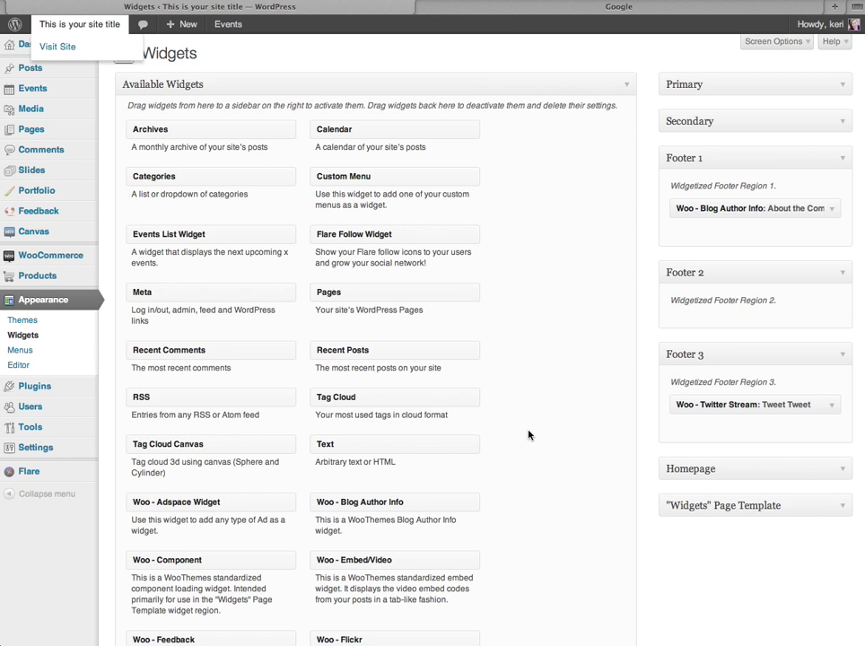
scroll(528, 435, "down", 5)
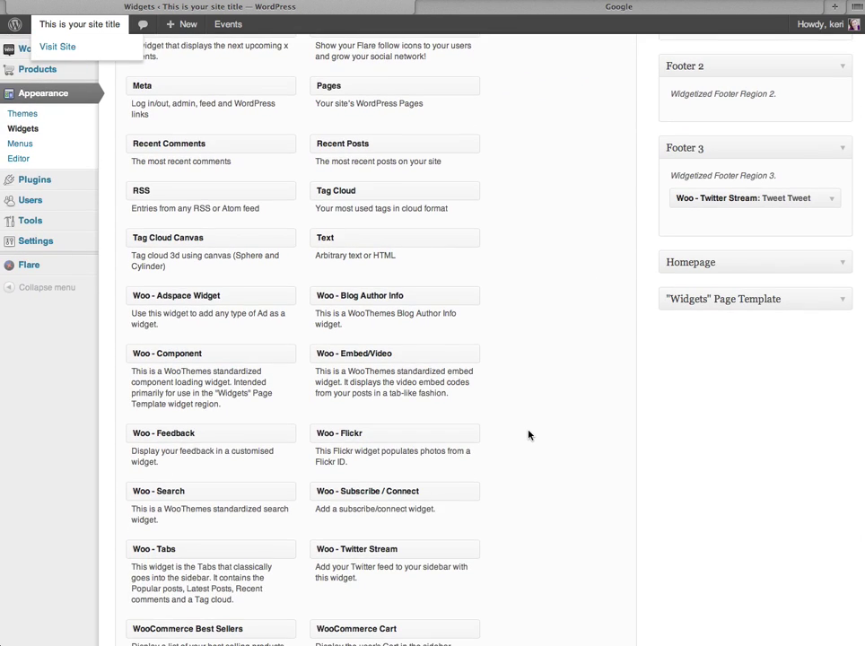
scroll(529, 435, "up", 1)
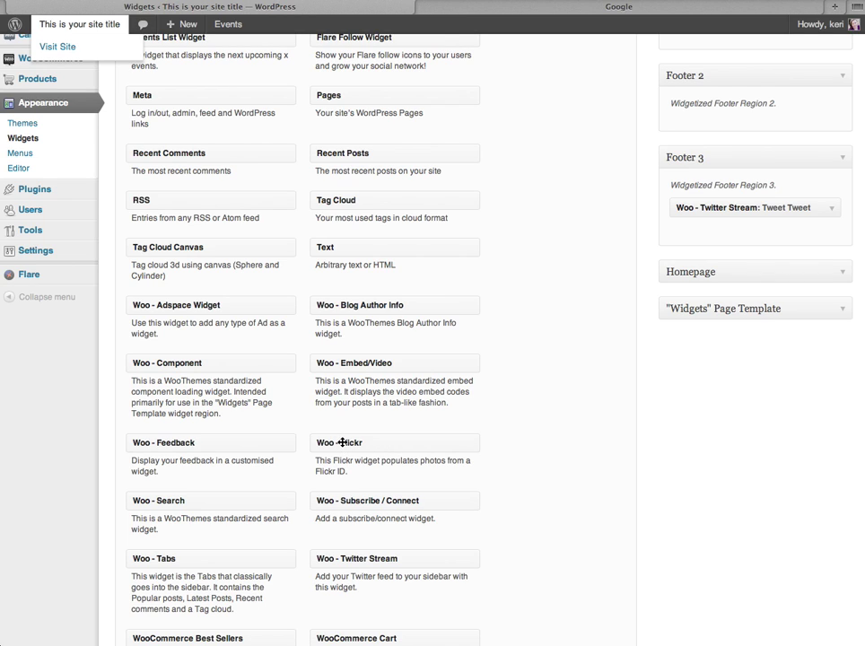
left_click_drag(342, 442, 723, 124)
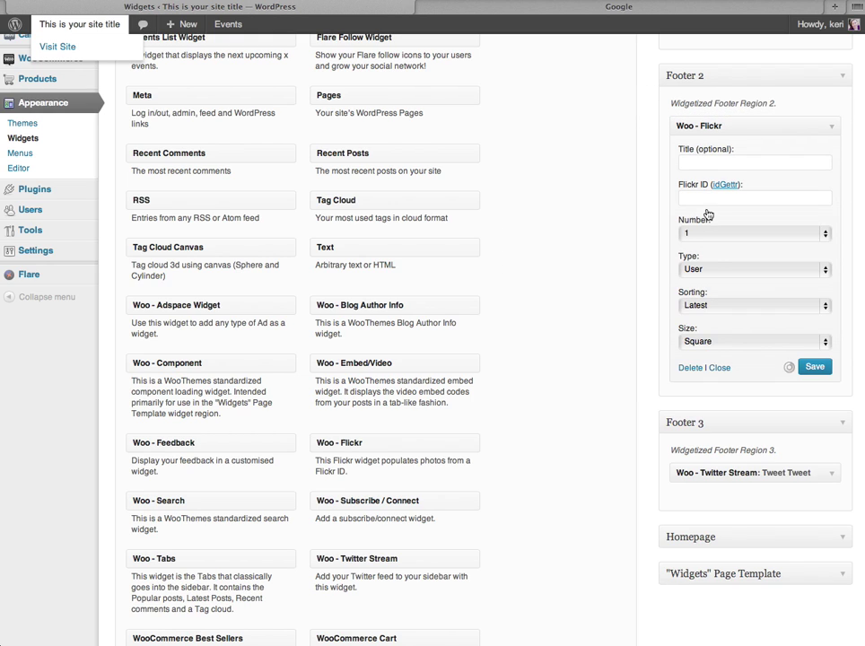
Enter "Photos" as the title of the Footer 2 Flickr widget, leave the Flickr ID blank and collapse the widget
left_click(717, 160)
type("Phtoos")
key("BackSpace")
key("BackSpace")
key("BackSpace")
key("BackSpace")
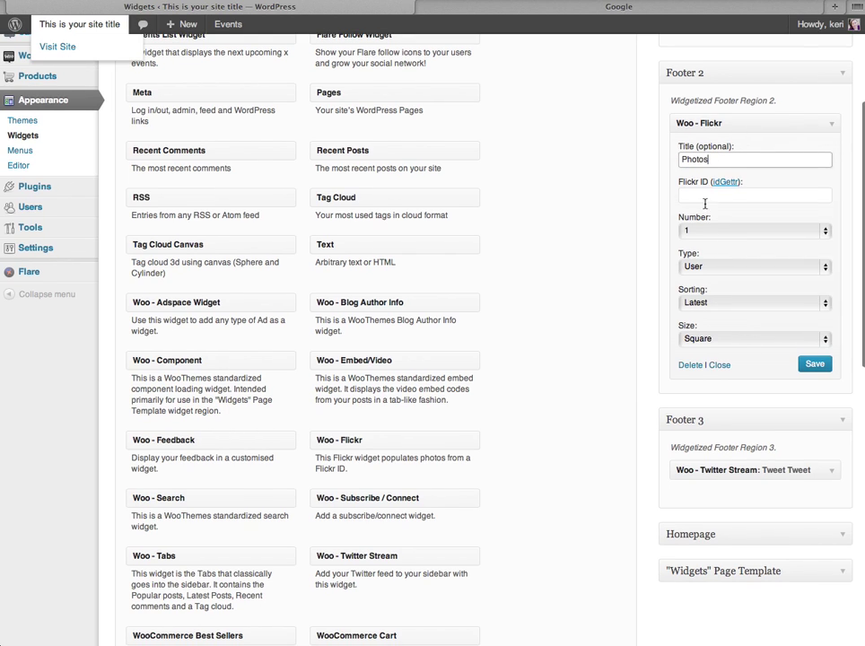
scroll(708, 195, "down", 1)
left_click(707, 194)
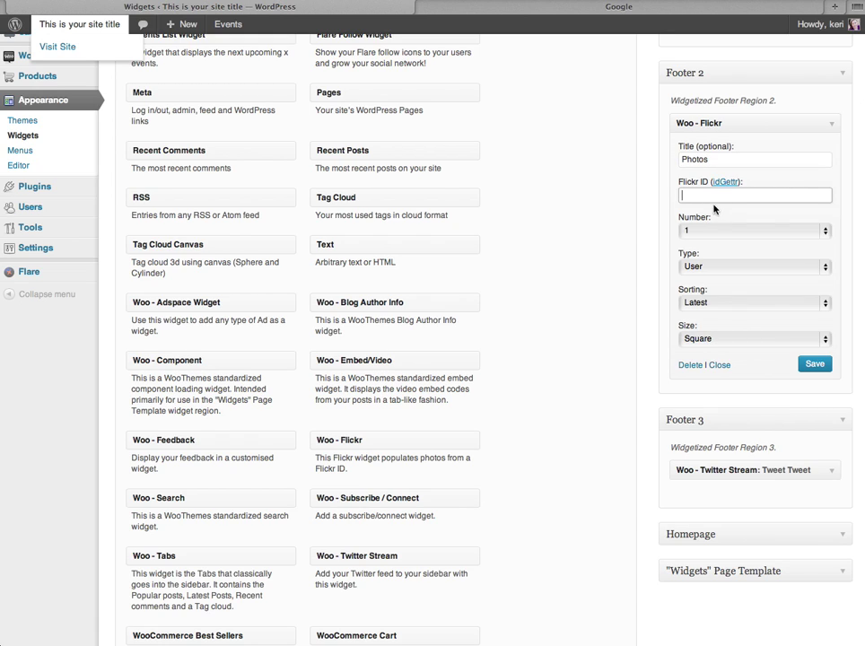
left_click(832, 128)
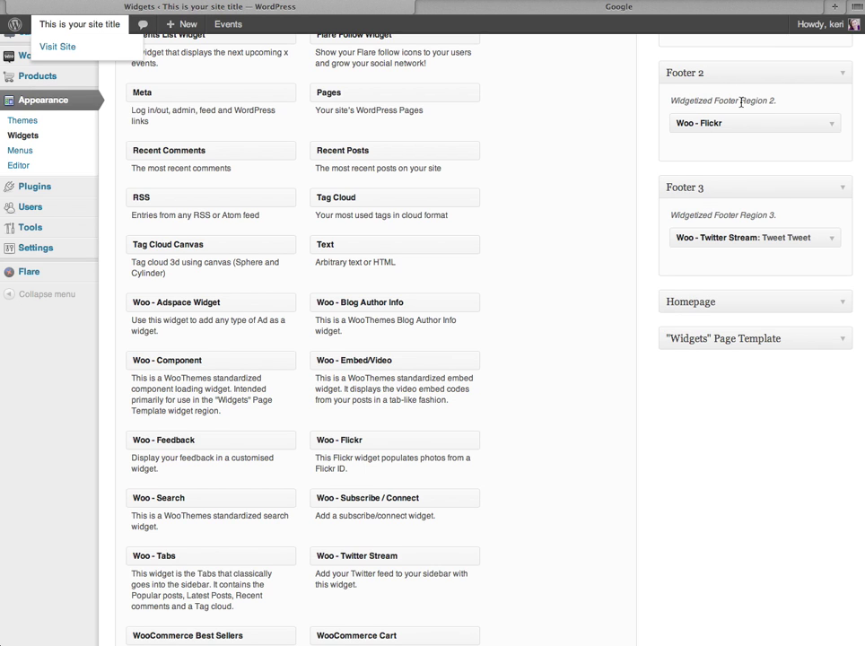
Open the live site and check the three footer widget columns at the end of the page
scroll(741, 102, "up", 3)
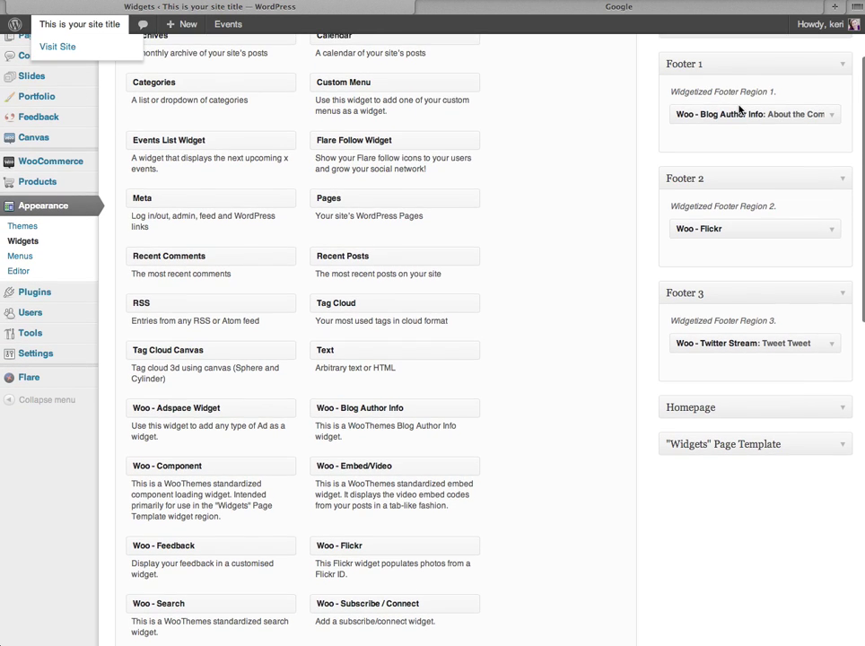
scroll(739, 108, "up", 2)
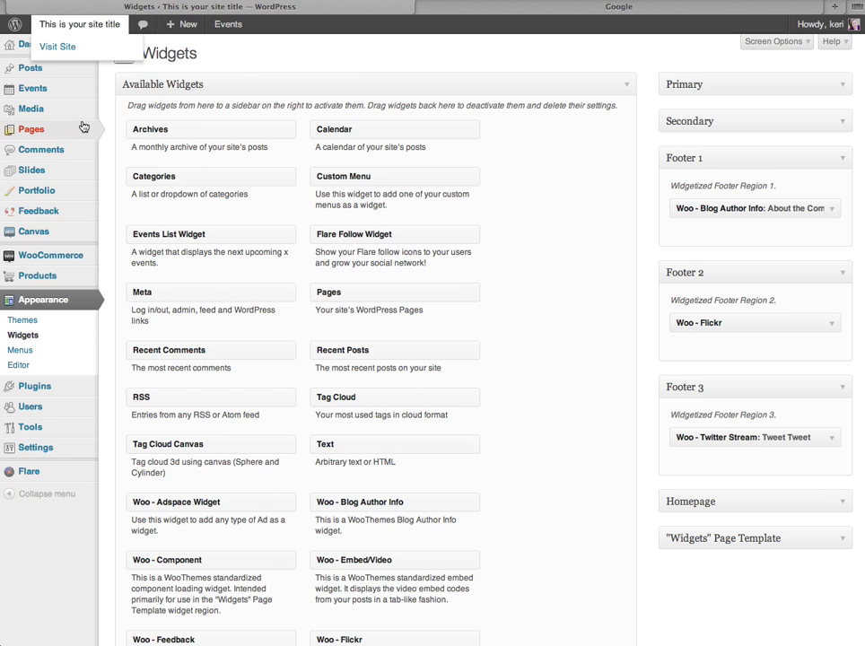
mouse_move(84, 127)
left_click(95, 26)
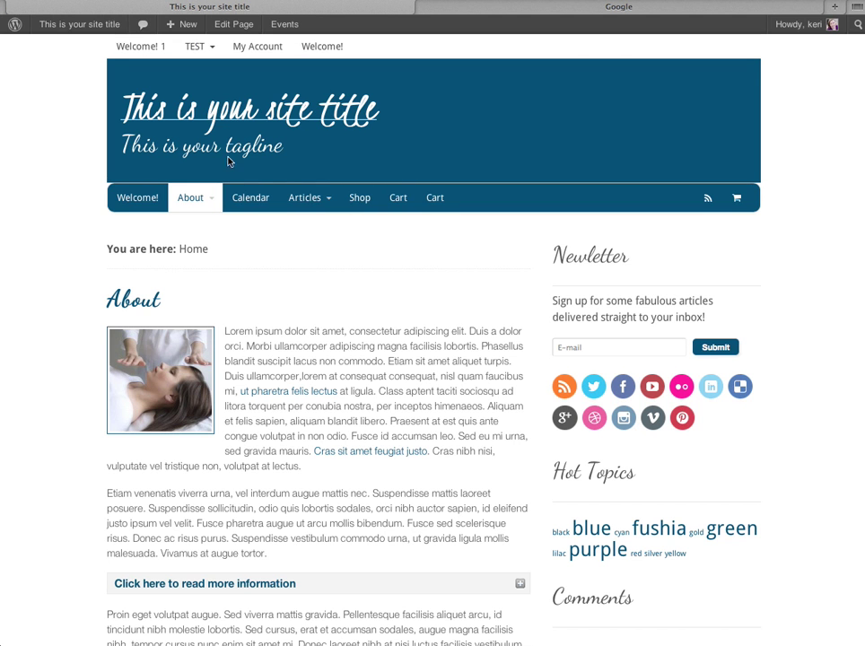
scroll(539, 303, "down", 10)
scroll(539, 304, "down", 5)
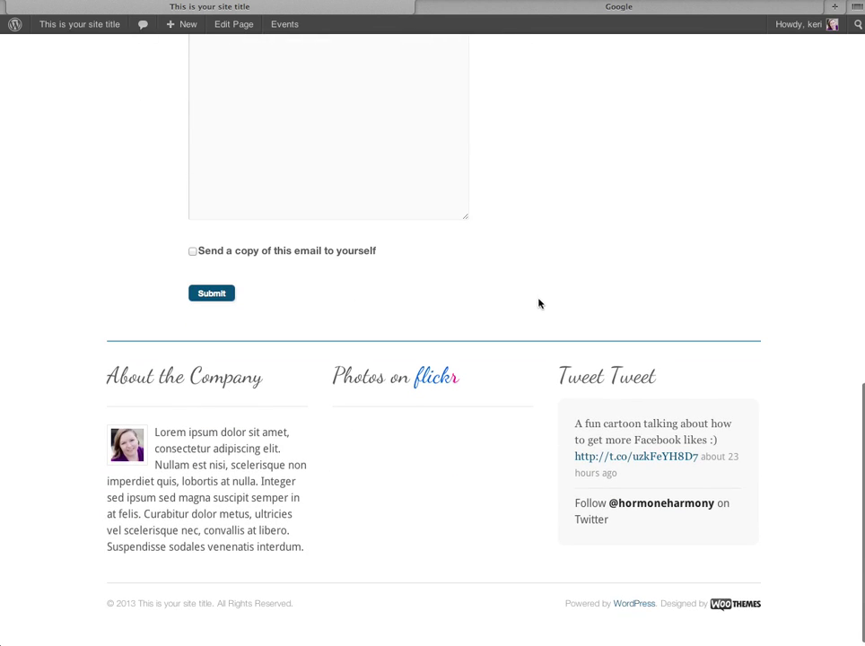
left_click_drag(378, 370, 341, 377)
left_click(341, 377)
scroll(341, 377, "up", 15)
scroll(340, 379, "down", 15)
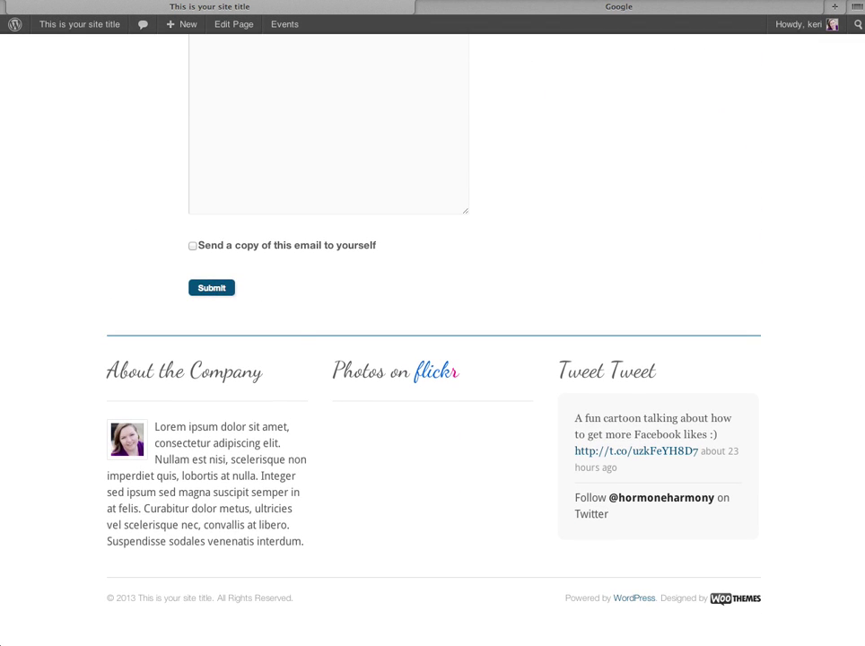